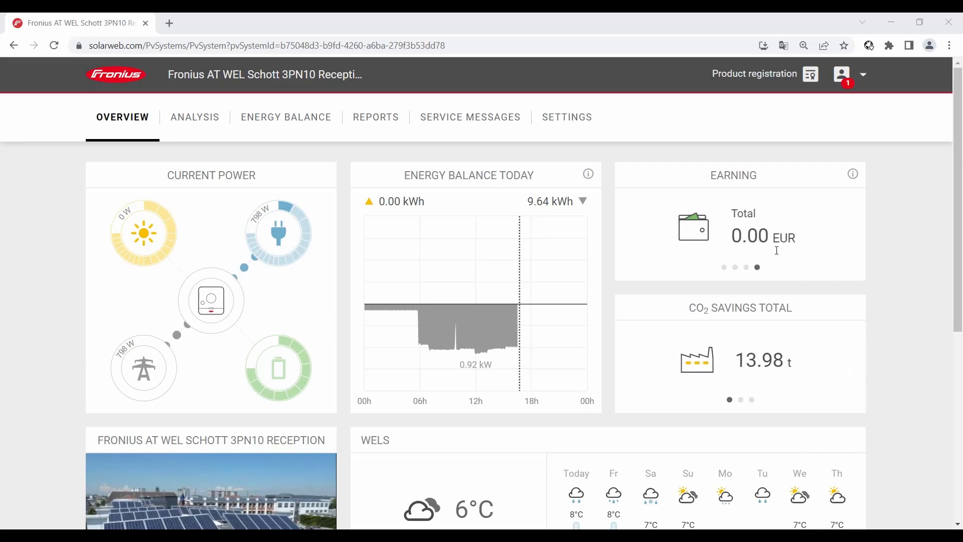
Step: Open the tariff settings of the PV system and look through the feed-in and reference tariff sections
{"action": "left_click", "coordinate": [578, 130]}
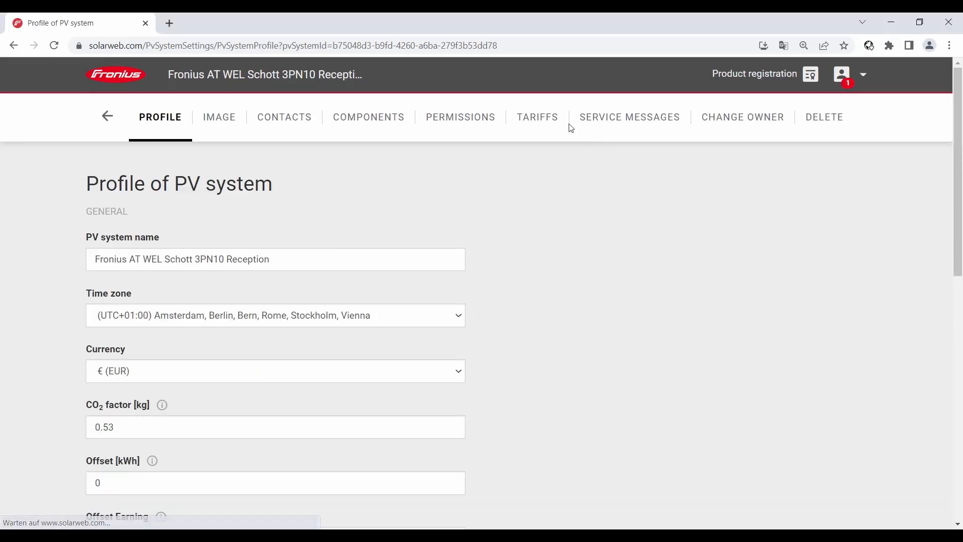
{"action": "left_click", "coordinate": [547, 129]}
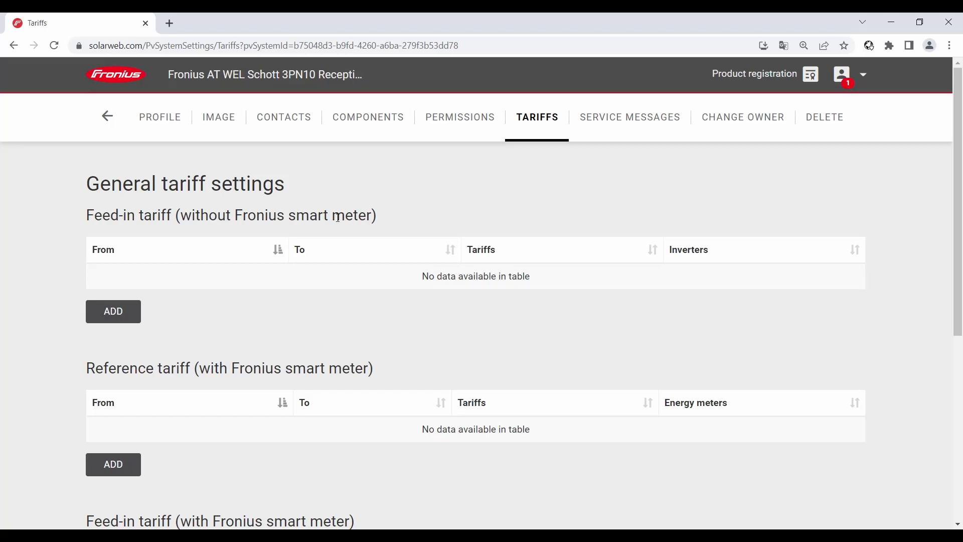
{"action": "scroll", "coordinate": [338, 218], "scroll_direction": "down", "scroll_amount": 2}
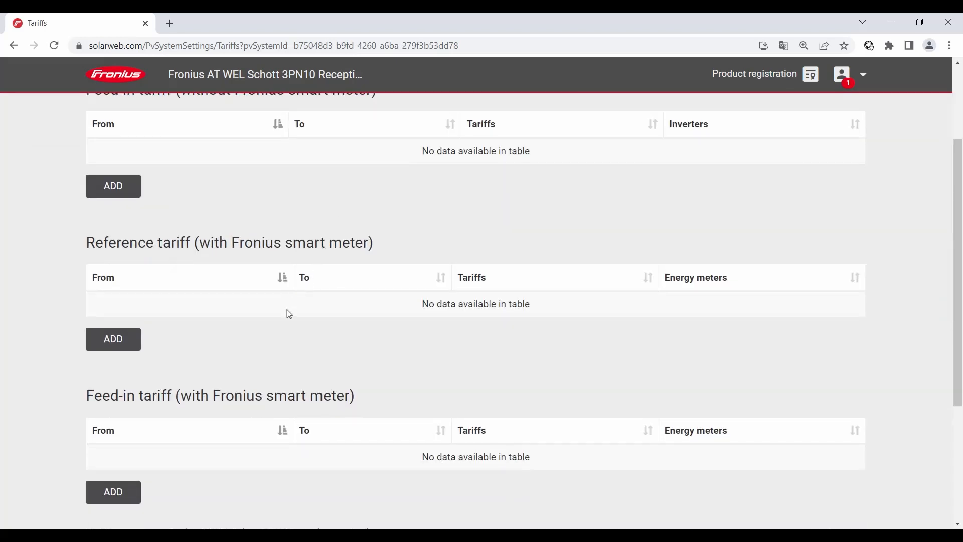
{"action": "scroll", "coordinate": [281, 317], "scroll_direction": "up", "scroll_amount": 2}
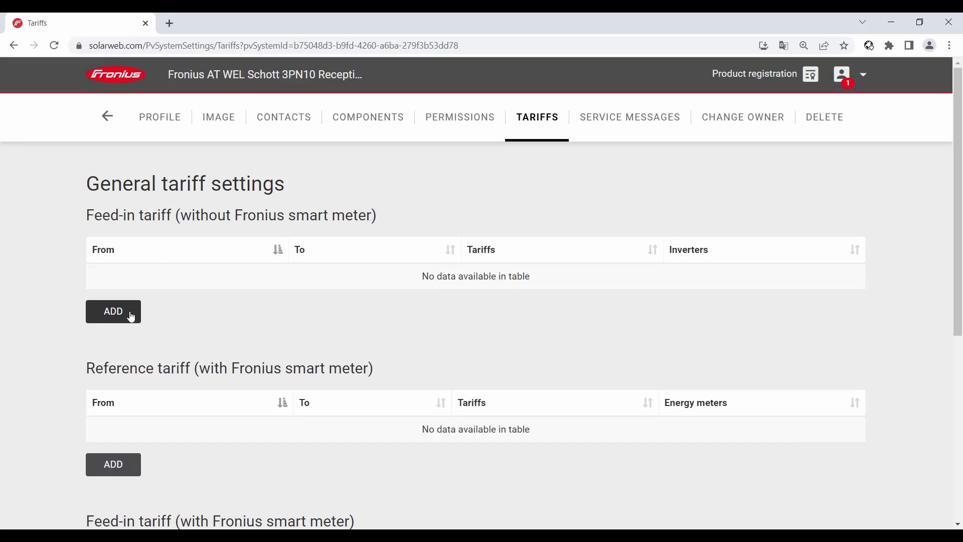
{"action": "scroll", "coordinate": [311, 326], "scroll_direction": "down", "scroll_amount": 3}
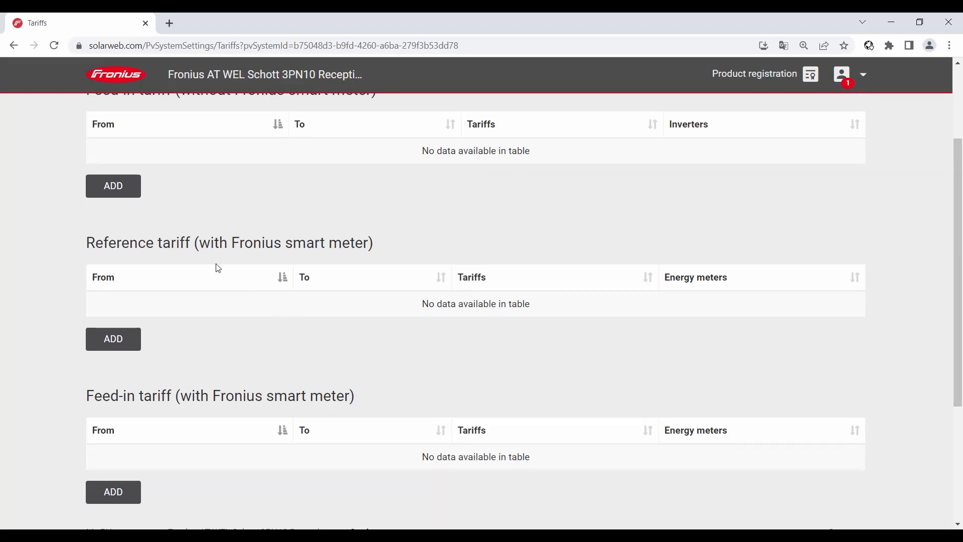
Step: Start a new reference tariff (with Fronius smart meter) and set its end date to 30.04.2023
{"action": "left_click", "coordinate": [129, 346]}
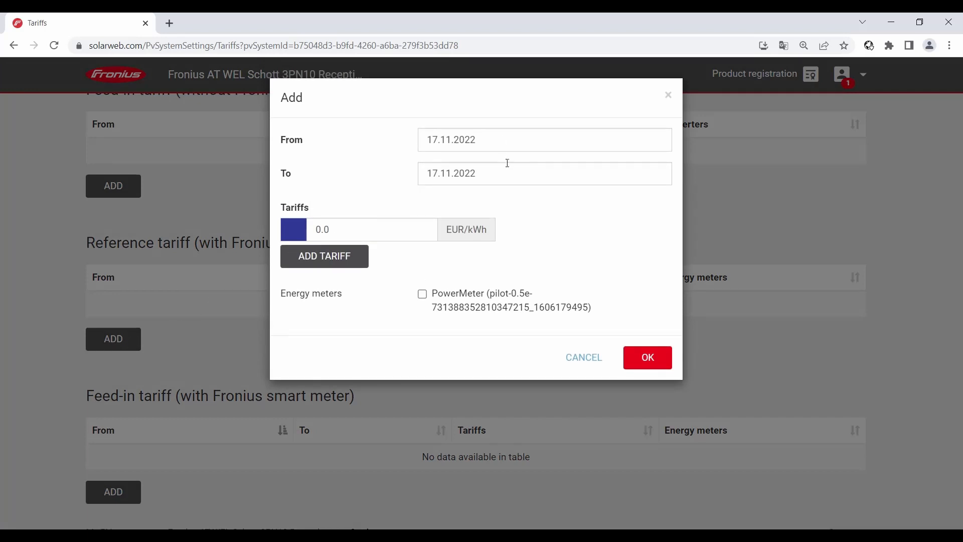
{"action": "left_click", "coordinate": [527, 173]}
{"action": "left_click", "coordinate": [586, 200]}
{"action": "left_click", "coordinate": [586, 200]}
{"action": "left_click", "coordinate": [586, 200]}
{"action": "left_click", "coordinate": [586, 200]}
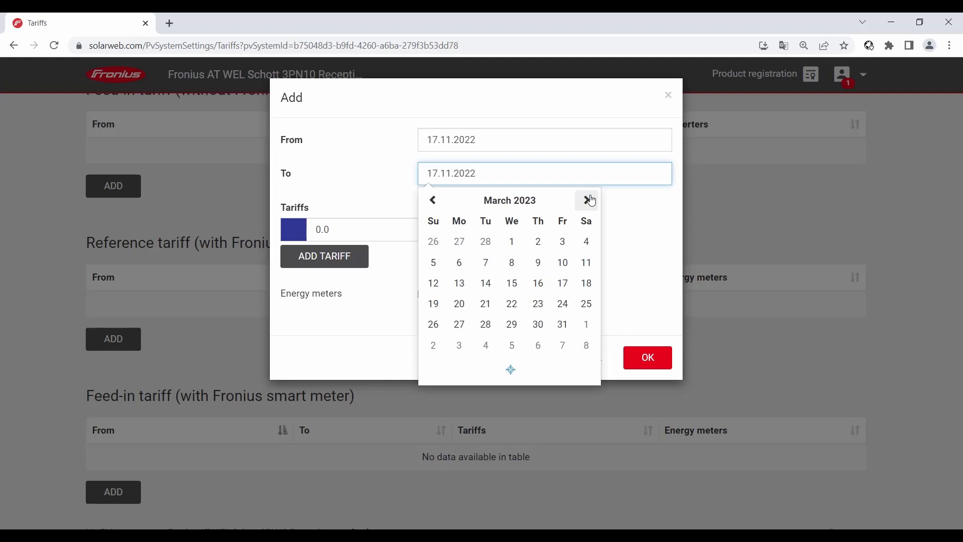
{"action": "left_click", "coordinate": [588, 200]}
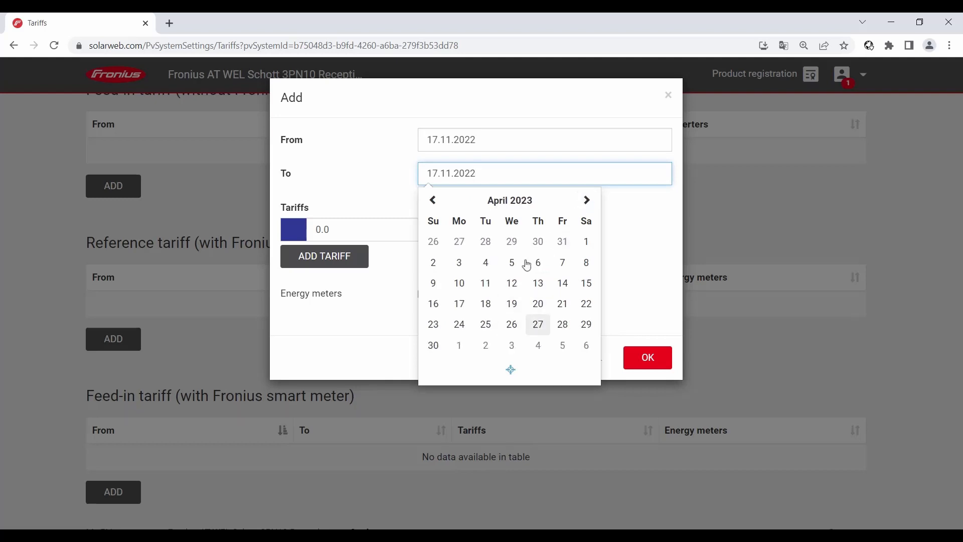
{"action": "left_click", "coordinate": [439, 346]}
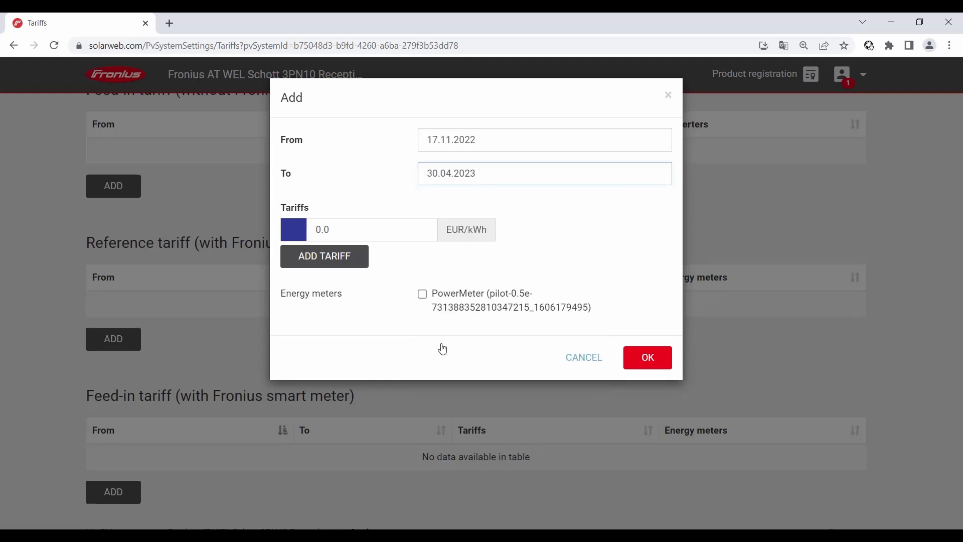
Step: Set the first reference tariff rate to 0.2 EUR/kWh and add a second rate to the same entry
{"action": "left_click", "coordinate": [353, 227]}
{"action": "key", "text": "BackSpace"}
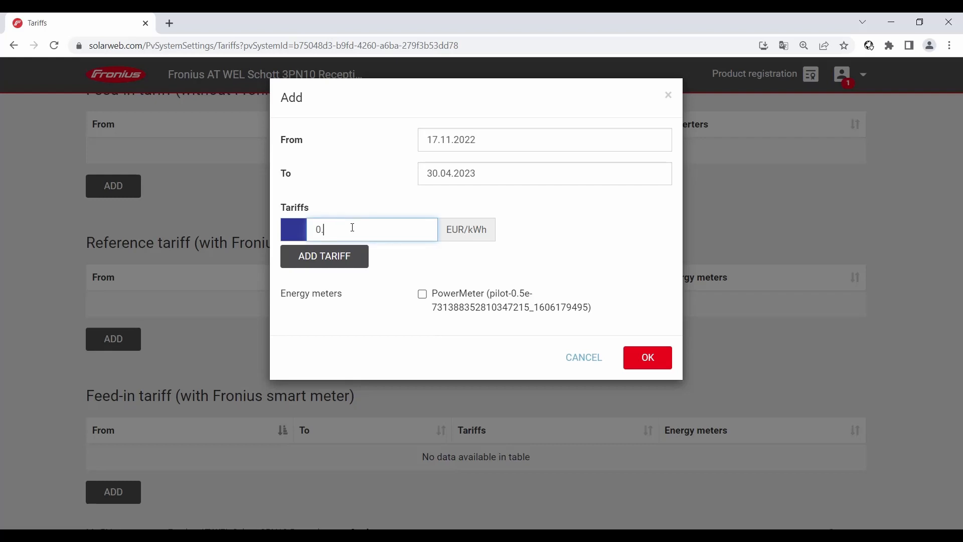
{"action": "type", "text": "2"}
{"action": "left_click", "coordinate": [322, 266]}
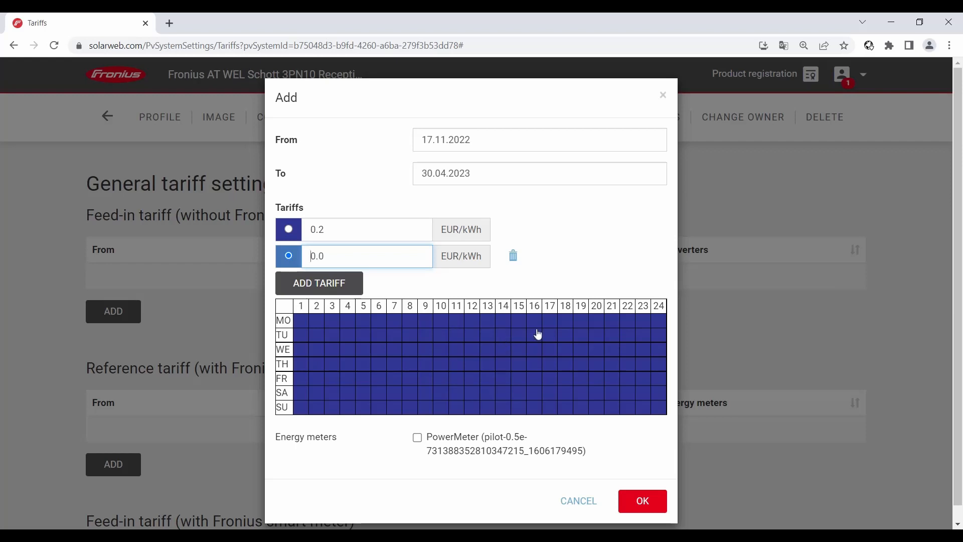
Step: Assign the second rate to hour 24 and hours 1 through 5 on all weekdays in the schedule grid
{"action": "left_click", "coordinate": [658, 306]}
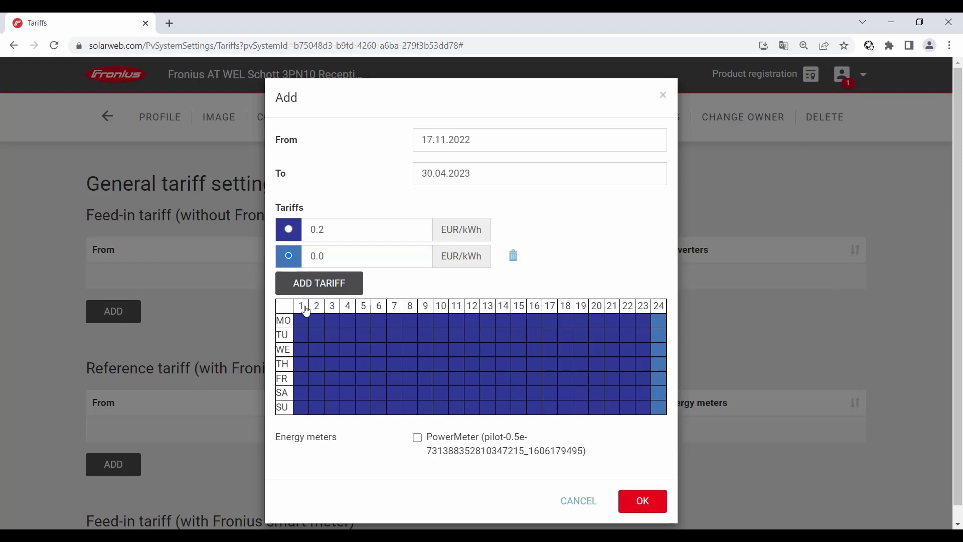
{"action": "left_click", "coordinate": [304, 307]}
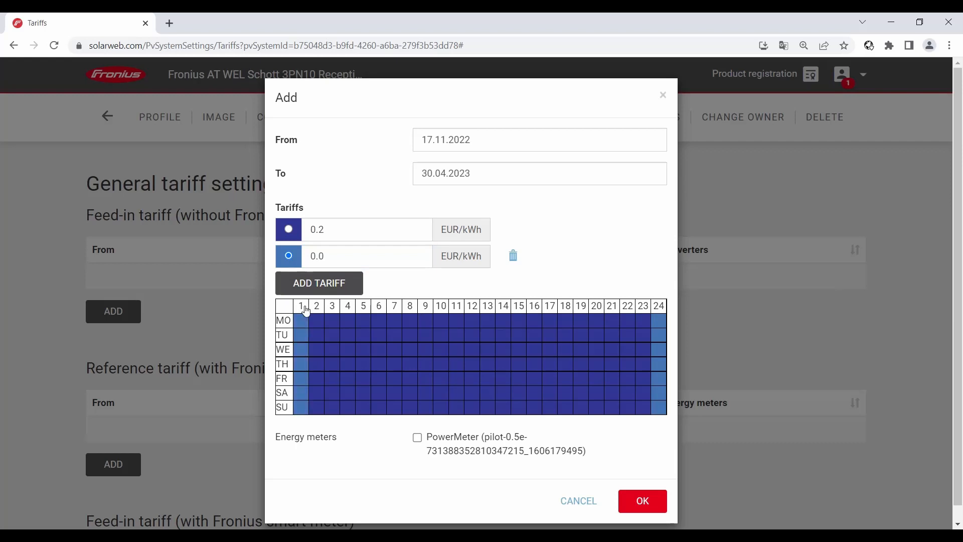
{"action": "left_click", "coordinate": [322, 307]}
{"action": "left_click", "coordinate": [331, 308]}
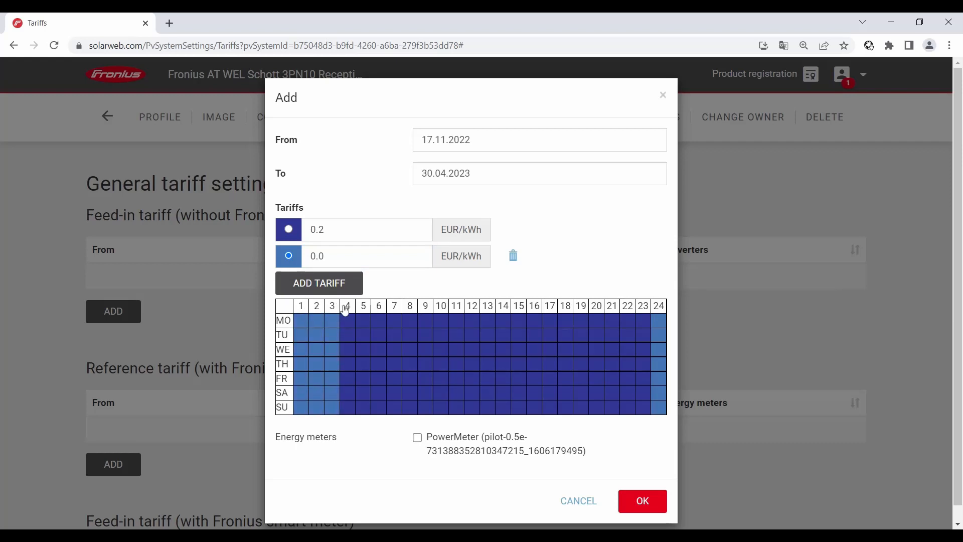
{"action": "left_click", "coordinate": [347, 307]}
{"action": "left_click", "coordinate": [363, 308]}
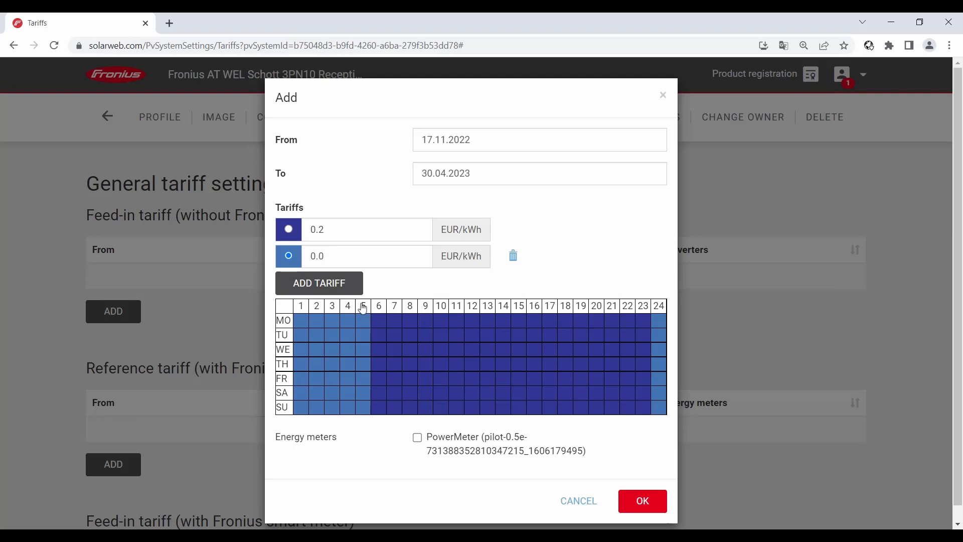
Step: Set the second rate to 0,05 EUR/kWh, assign the PowerMeter energy meter, and save the reference tariff
{"action": "left_click", "coordinate": [329, 257]}
{"action": "left_click", "coordinate": [330, 257]}
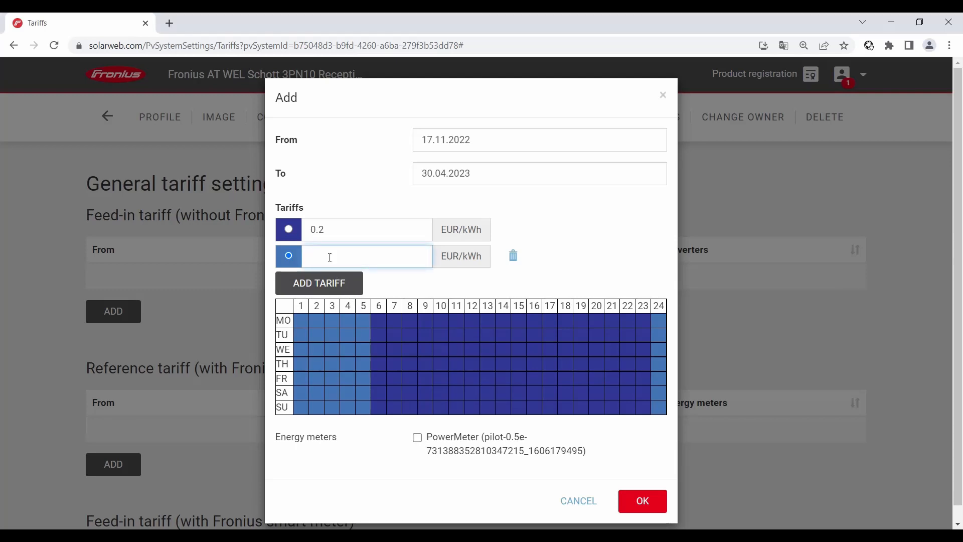
{"action": "type", "text": "0,05"}
{"action": "left_click", "coordinate": [418, 439]}
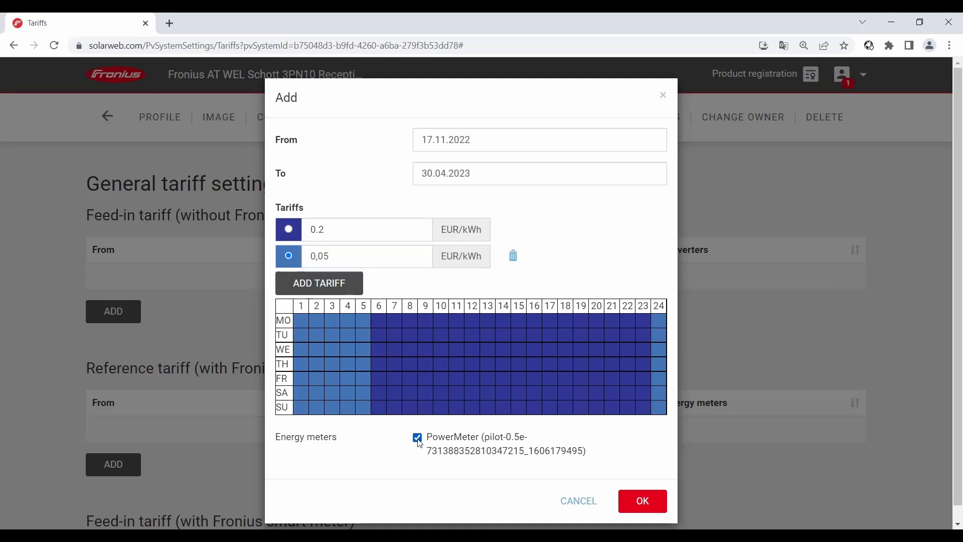
{"action": "left_click", "coordinate": [644, 501]}
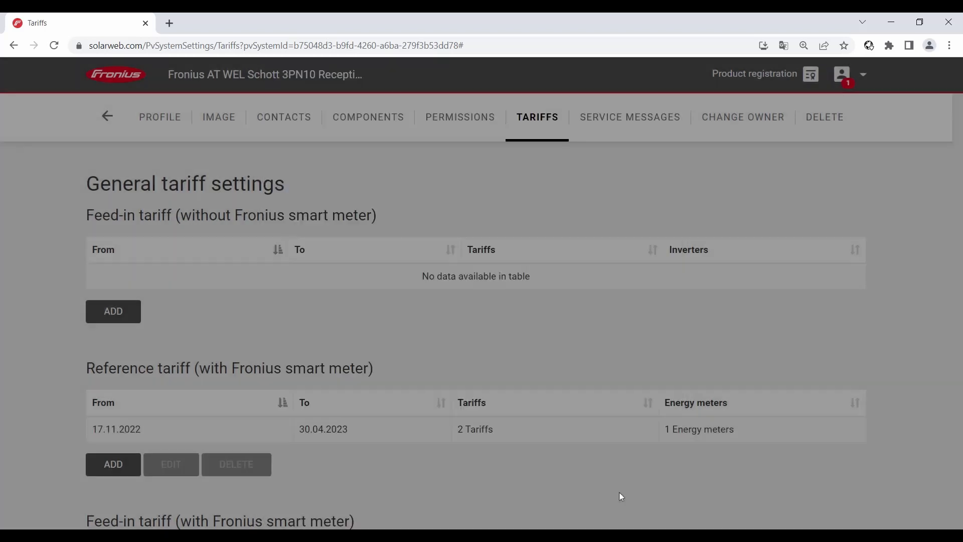
Step: Start a new feed-in tariff (with Fronius smart meter) and set its end date to 30.06.2023
{"action": "scroll", "coordinate": [397, 428], "scroll_direction": "down", "scroll_amount": 2}
{"action": "scroll", "coordinate": [396, 426], "scroll_direction": "down", "scroll_amount": 1}
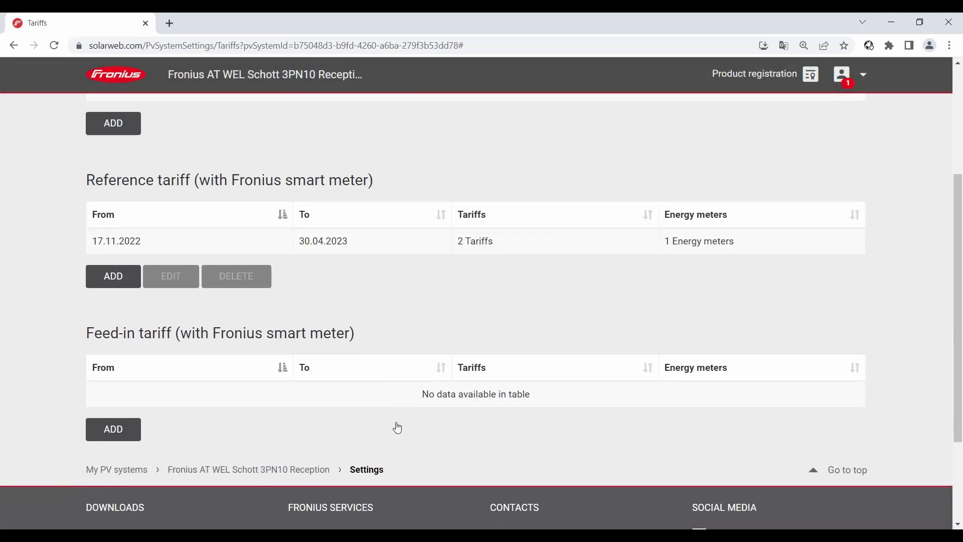
{"action": "left_click", "coordinate": [115, 429]}
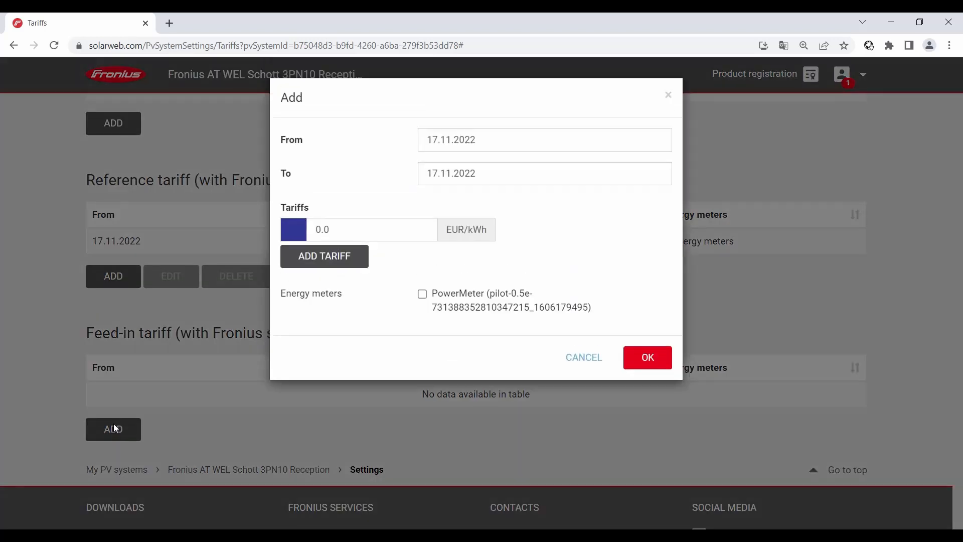
{"action": "left_click", "coordinate": [553, 180]}
{"action": "left_click", "coordinate": [585, 200]}
{"action": "left_click", "coordinate": [586, 201]}
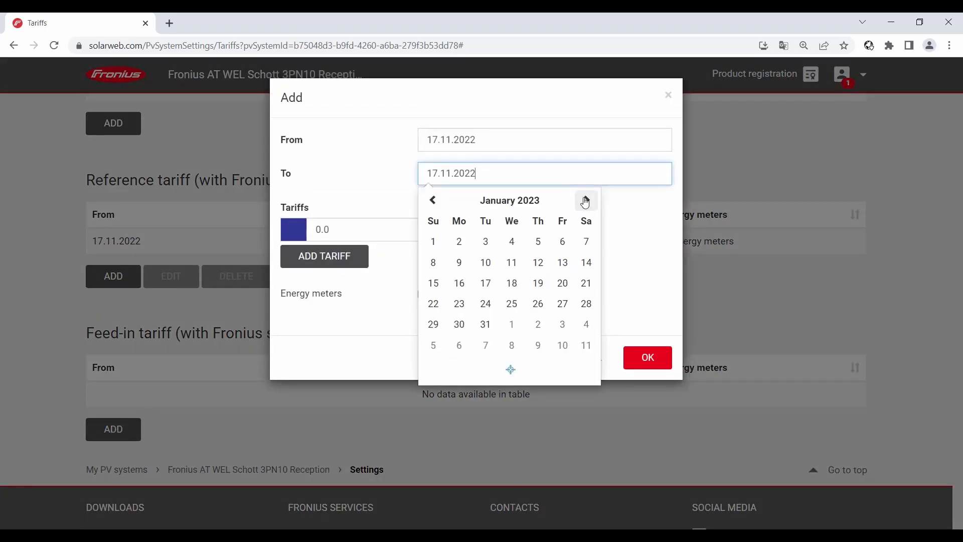
{"action": "left_click", "coordinate": [585, 200]}
{"action": "left_click", "coordinate": [585, 201]}
{"action": "left_click", "coordinate": [585, 201]}
{"action": "left_click", "coordinate": [585, 201]}
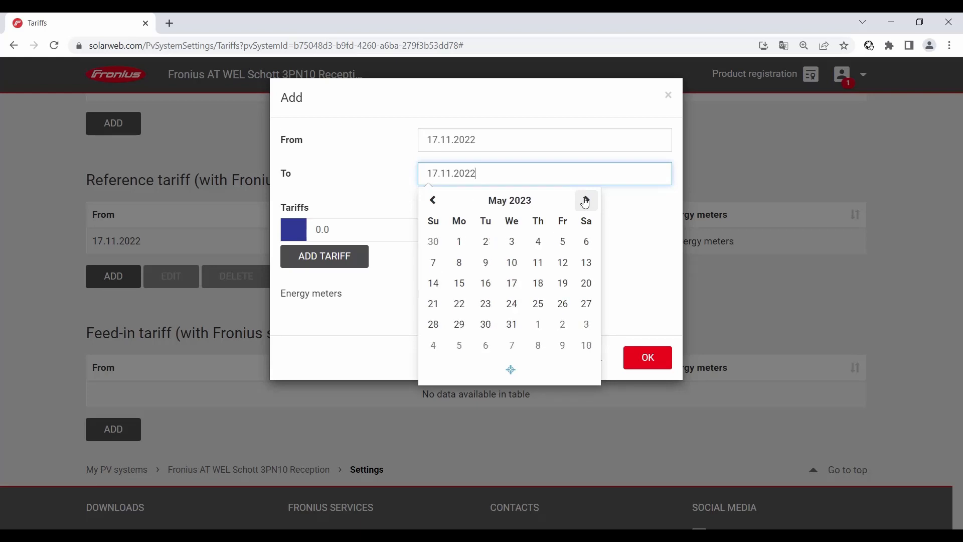
{"action": "left_click", "coordinate": [585, 201]}
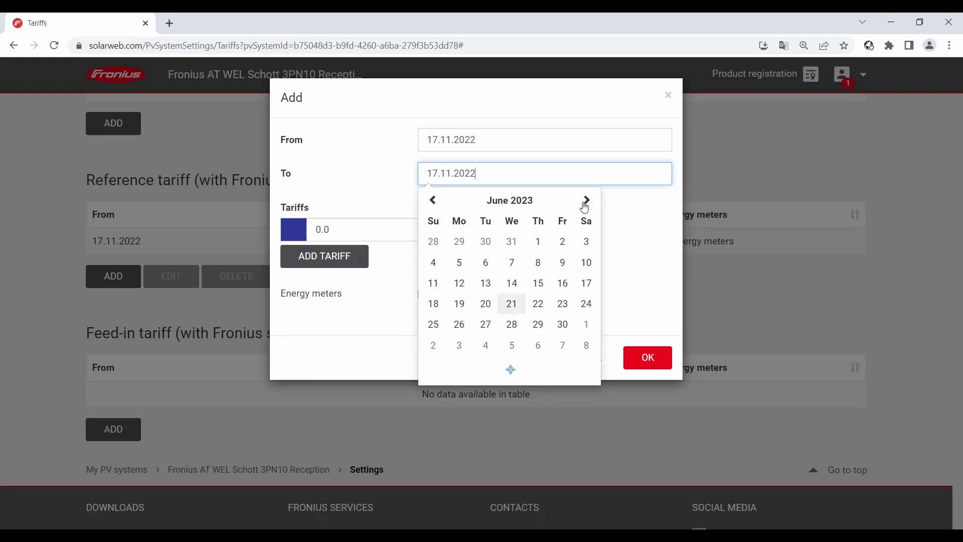
{"action": "left_click", "coordinate": [562, 324]}
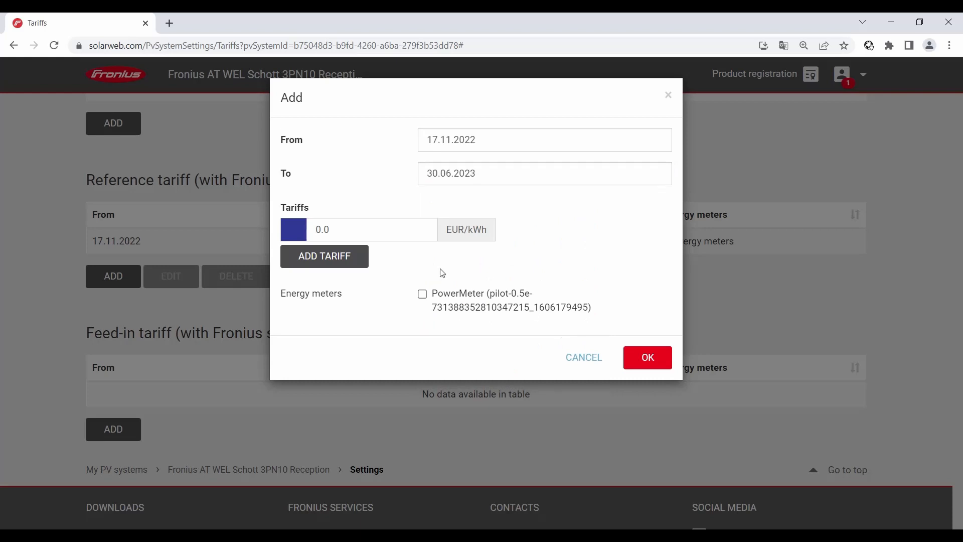
Step: Set the feed-in rate to 0.1 EUR/kWh, assign the PowerMeter energy meter, and save the feed-in tariff
{"action": "left_click", "coordinate": [359, 229]}
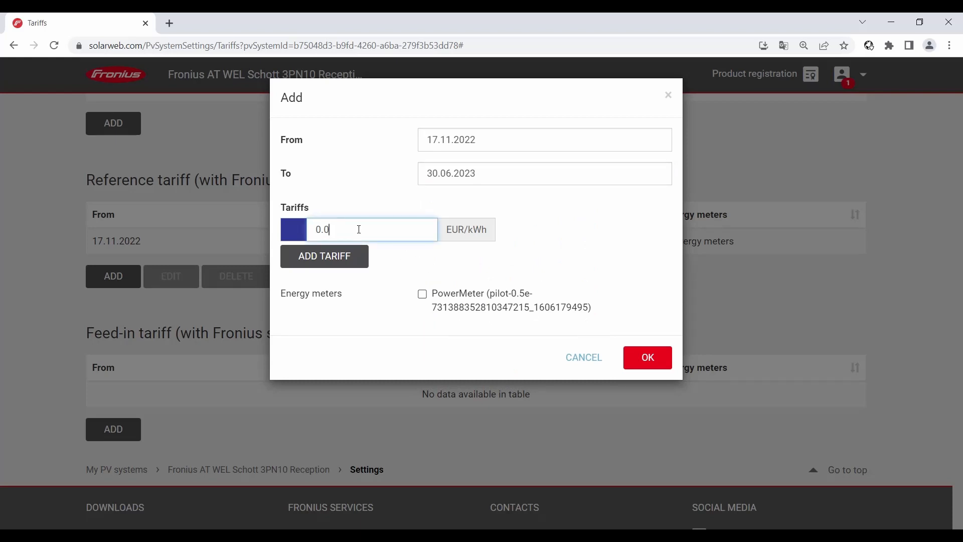
{"action": "key", "text": "BackSpace"}
{"action": "type", "text": "1"}
{"action": "left_click", "coordinate": [425, 297]}
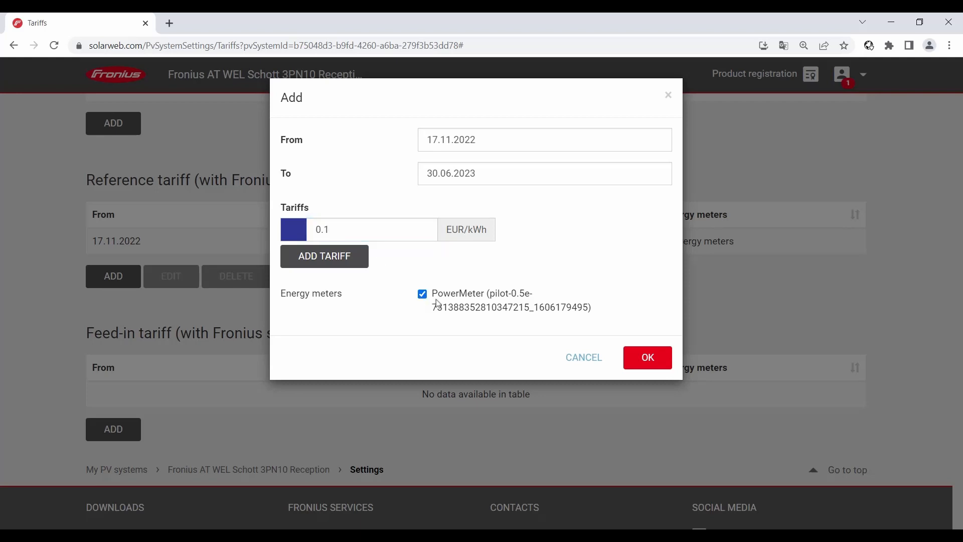
{"action": "left_click", "coordinate": [647, 368]}
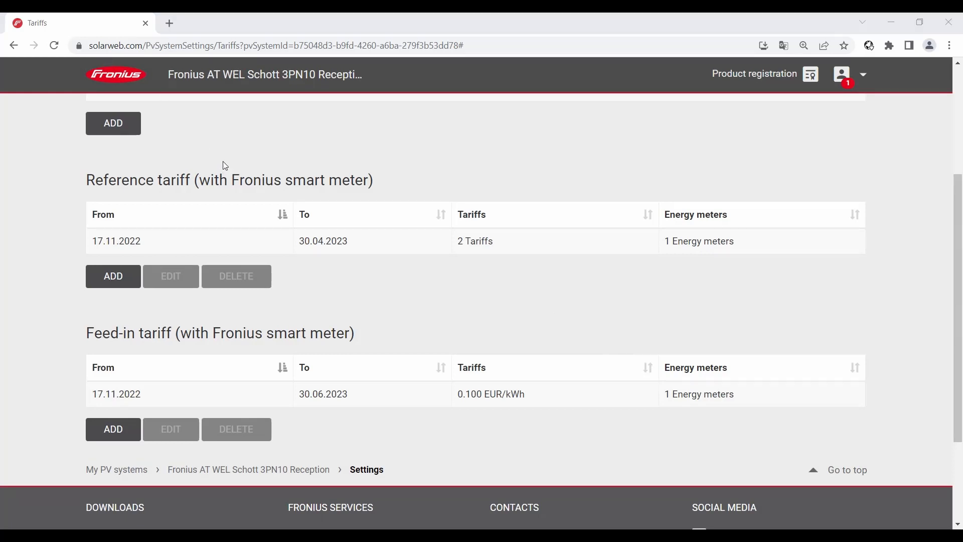
Step: Return to the PV system overview and view the energy balance's monthly return on investment and expense charts
{"action": "left_click", "coordinate": [232, 81]}
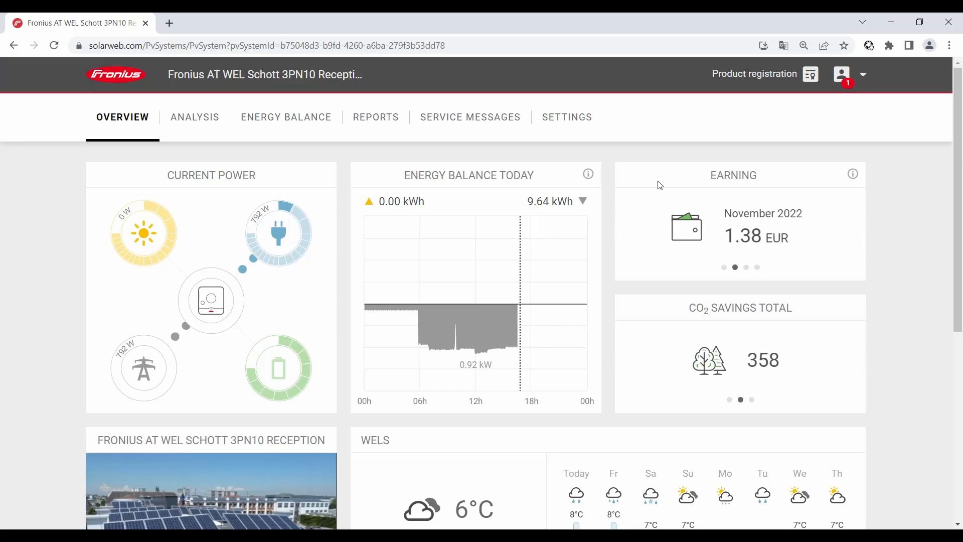
{"action": "left_click", "coordinate": [503, 230]}
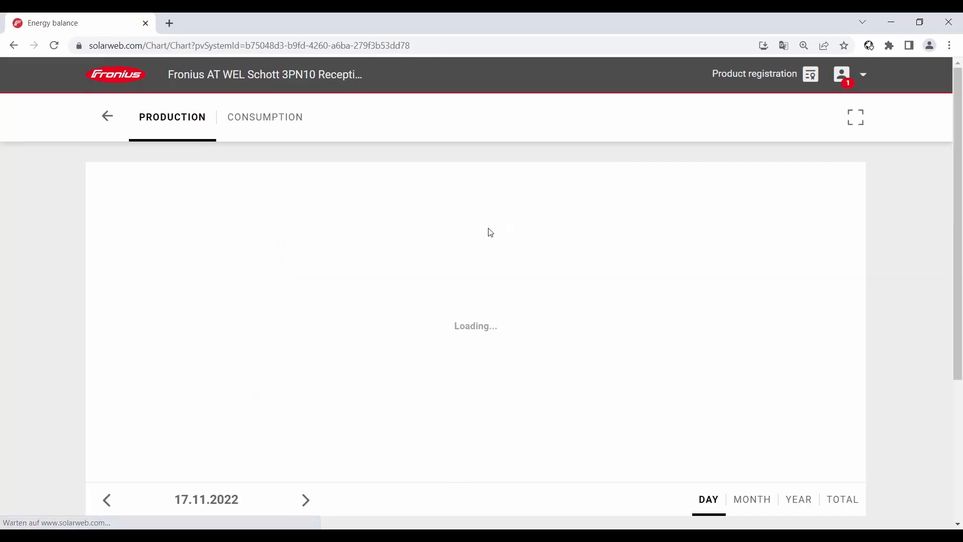
{"action": "left_click", "coordinate": [751, 501]}
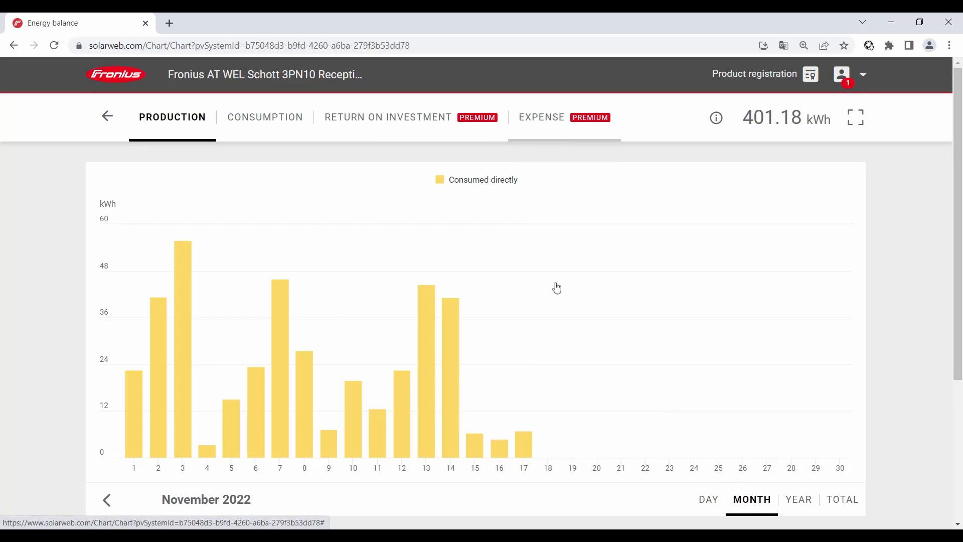
{"action": "left_click", "coordinate": [407, 117]}
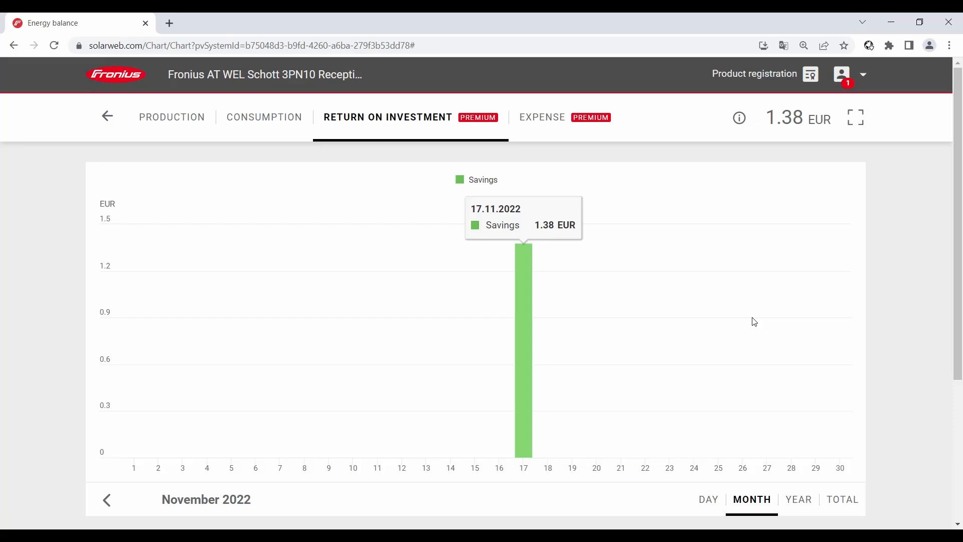
{"action": "left_click", "coordinate": [542, 116]}
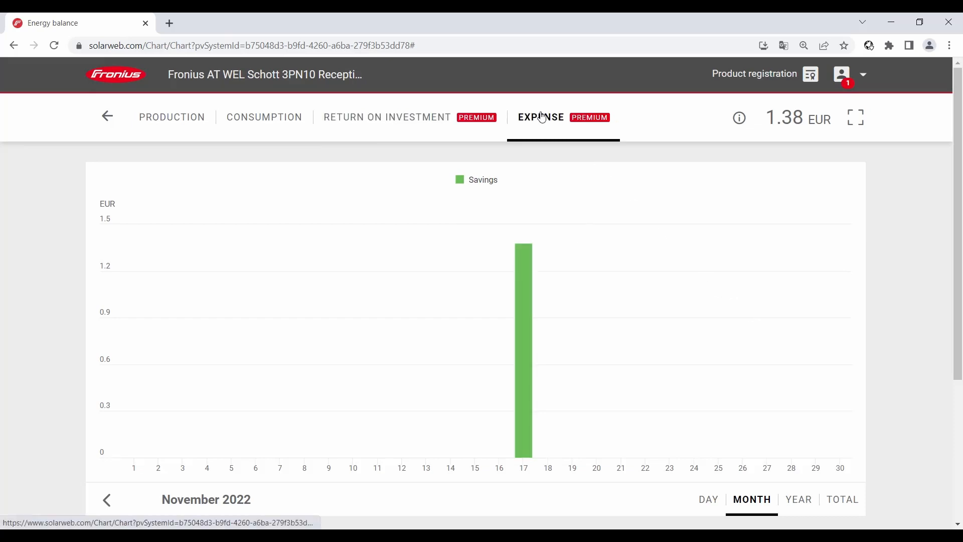